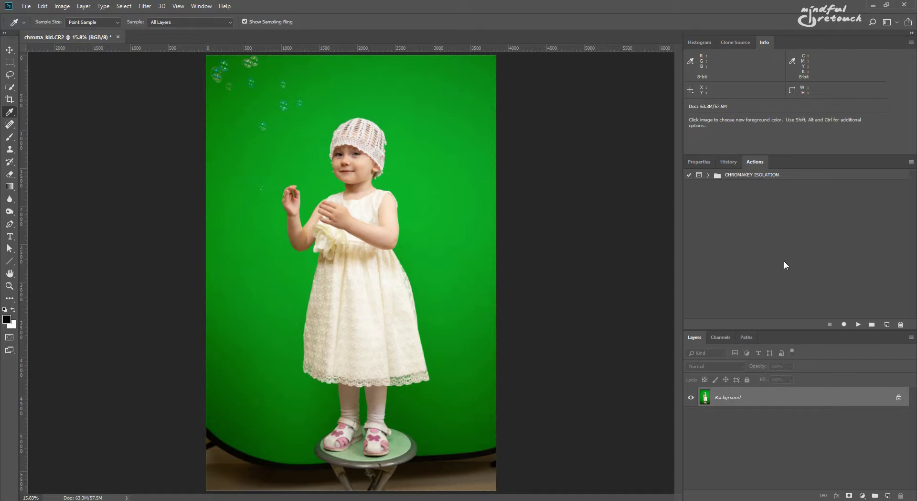
Step: Play the Chromakey_isolation action from the CHROMAKEY ISOLATION set on the girl's photo
{"action": "left_click", "coordinate": [713, 177]}
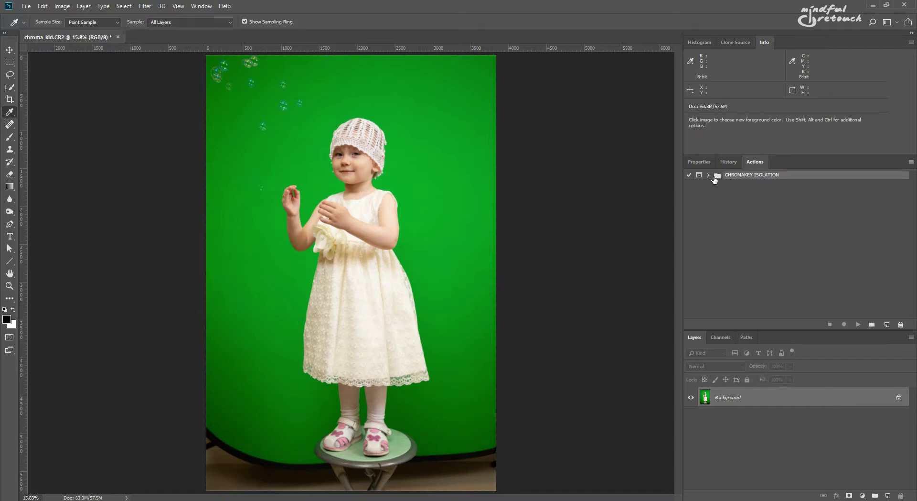
{"action": "left_click", "coordinate": [708, 176]}
{"action": "left_click", "coordinate": [738, 187]}
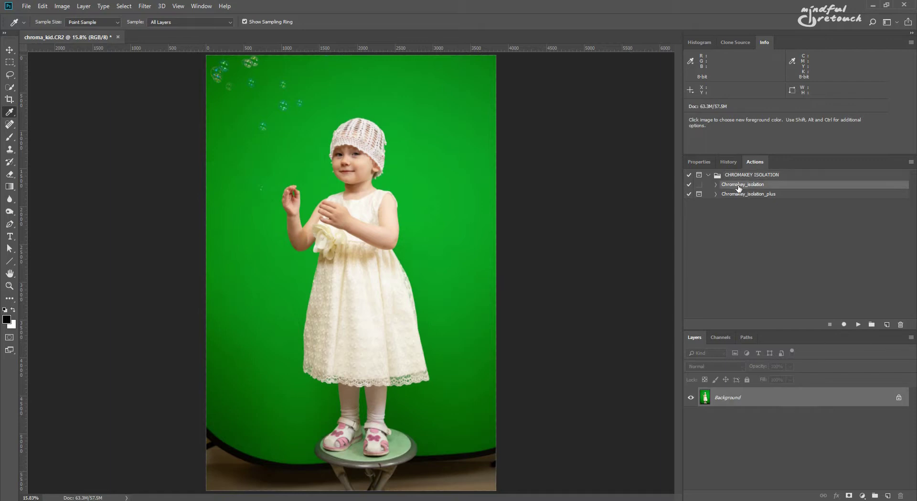
{"action": "left_click", "coordinate": [740, 196]}
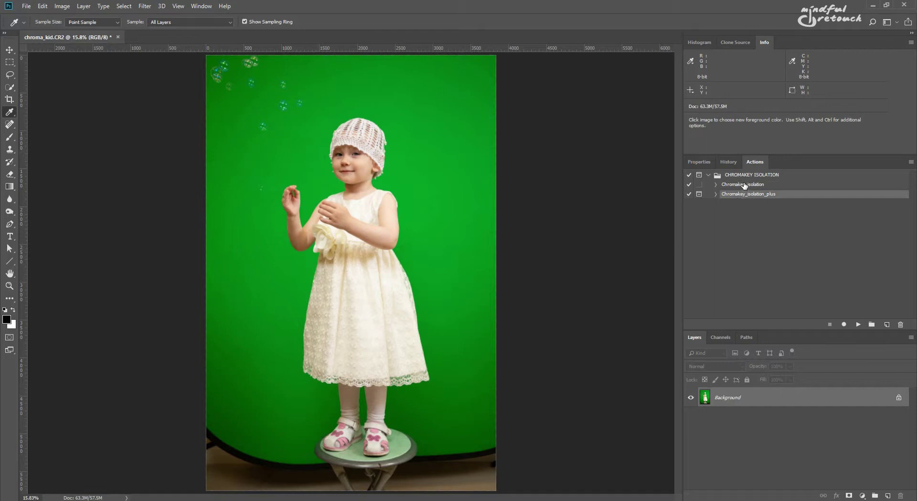
{"action": "left_click", "coordinate": [744, 185]}
{"action": "left_click", "coordinate": [859, 323]}
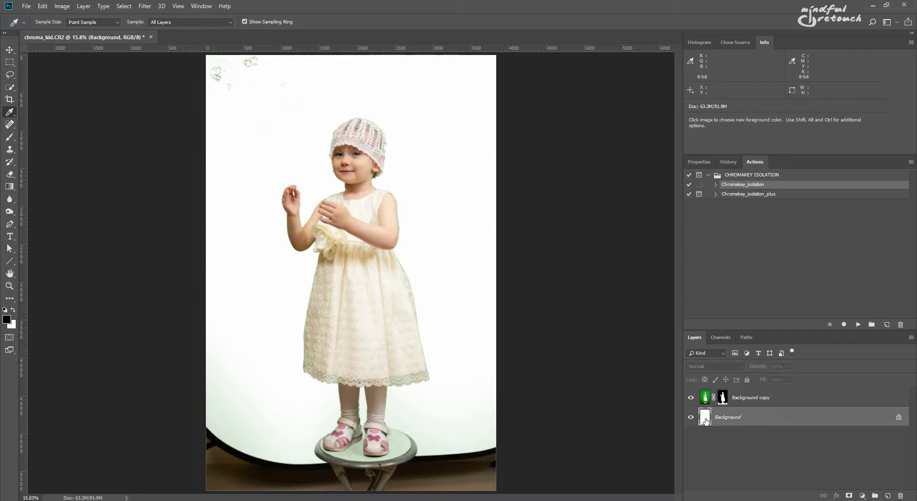
Step: Zoom into the top-left bubbles, fill the backdrop black to check edges, then invert back to white
{"action": "key", "text": "z"}
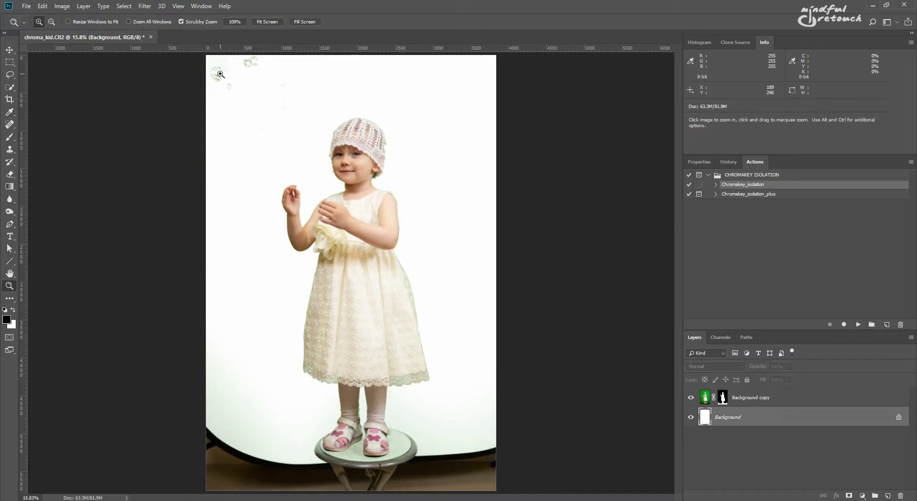
{"action": "left_click_drag", "start_coordinate": [248, 81], "coordinate": [289, 116]}
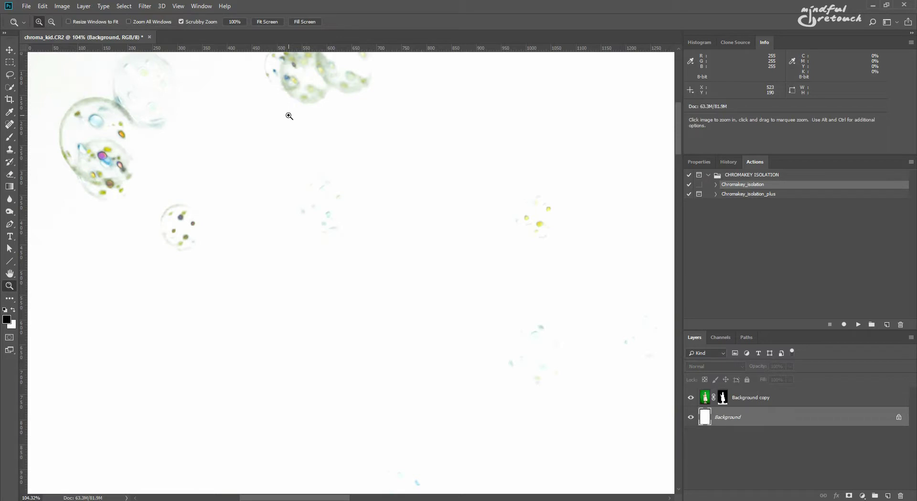
{"action": "key", "text": "alt+BackSpace"}
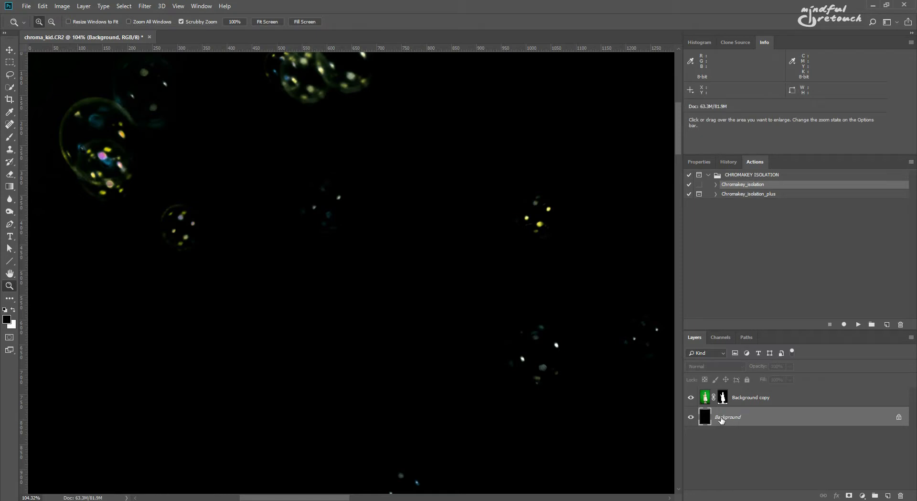
{"action": "key", "text": "ctrl+i"}
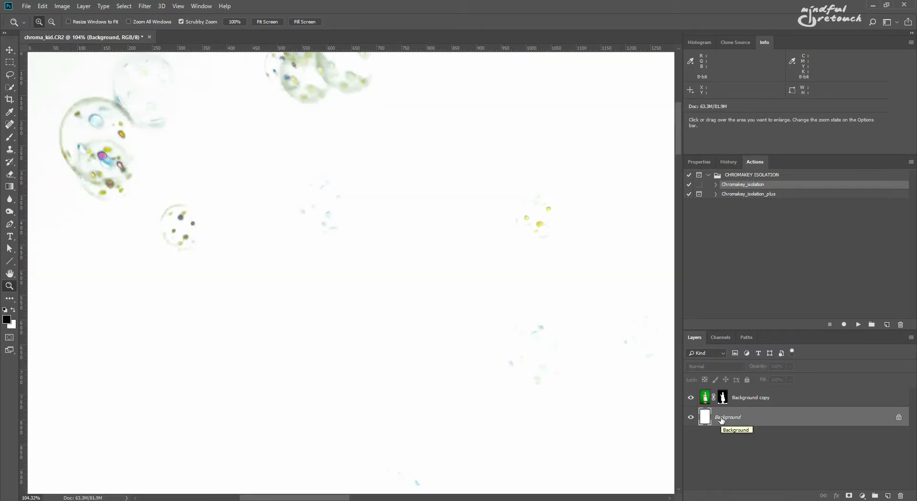
Step: Change the action's final Fill step contents from white to the custom colour 0b0b3b
{"action": "left_click", "coordinate": [715, 185]}
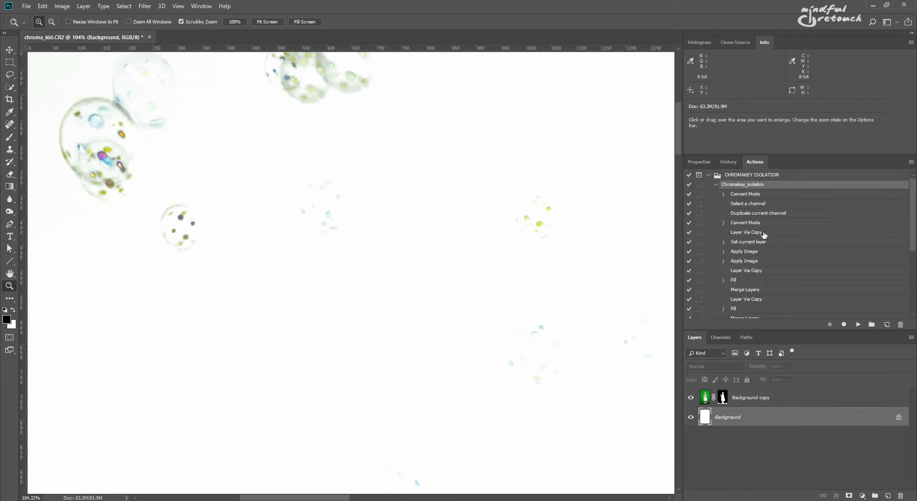
{"action": "left_click_drag", "start_coordinate": [912, 206], "coordinate": [913, 272]}
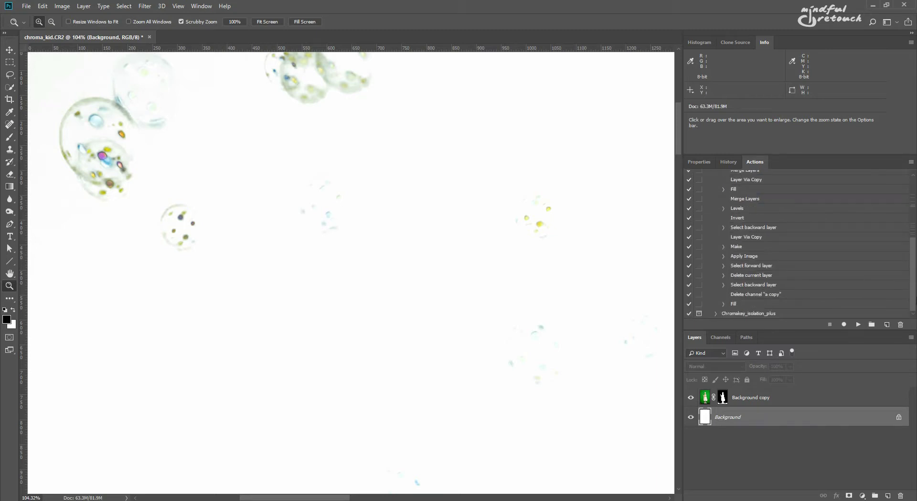
{"action": "left_click", "coordinate": [741, 305]}
{"action": "double_click", "coordinate": [742, 305]}
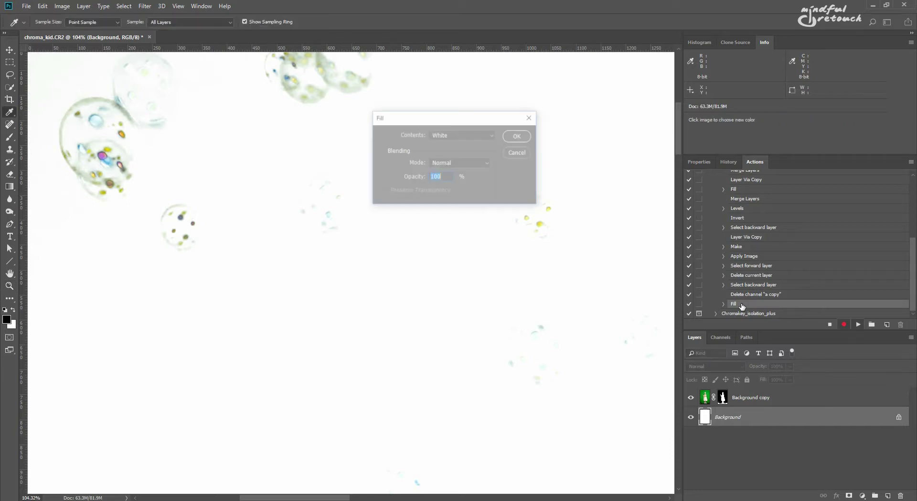
{"action": "left_click", "coordinate": [454, 134]}
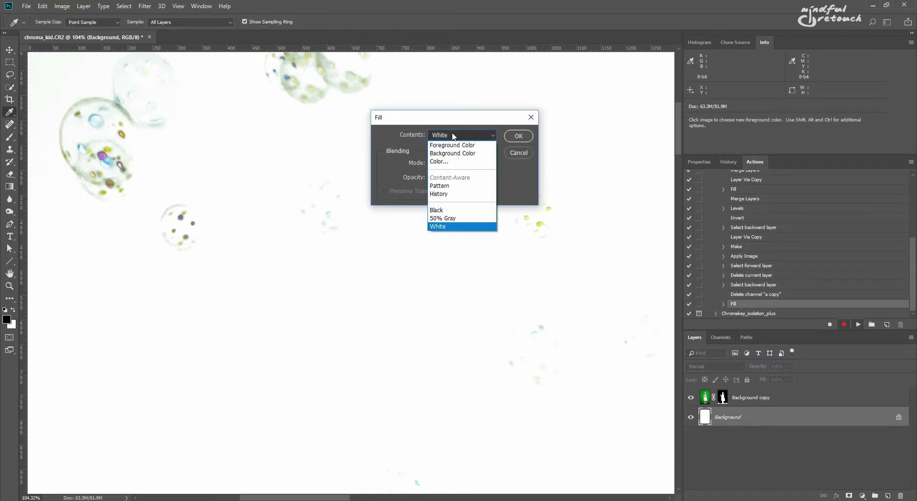
{"action": "left_click", "coordinate": [452, 162]}
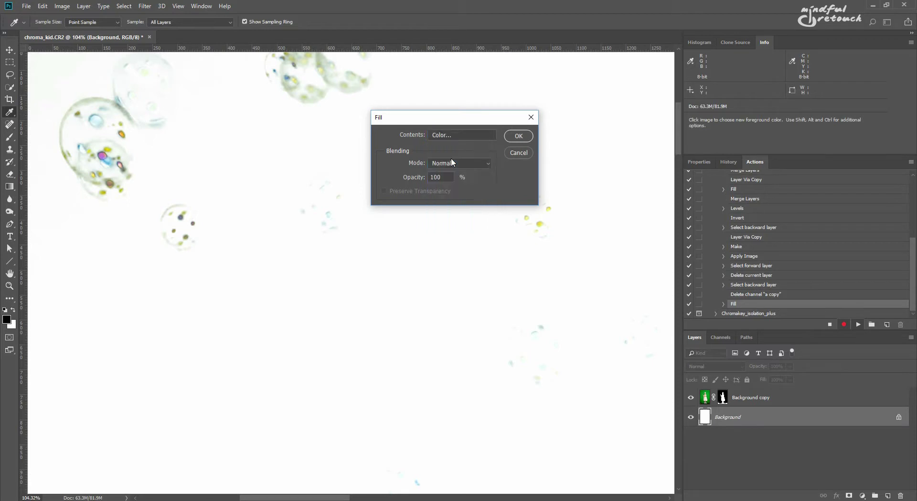
{"action": "left_click_drag", "start_coordinate": [721, 233], "coordinate": [711, 238]}
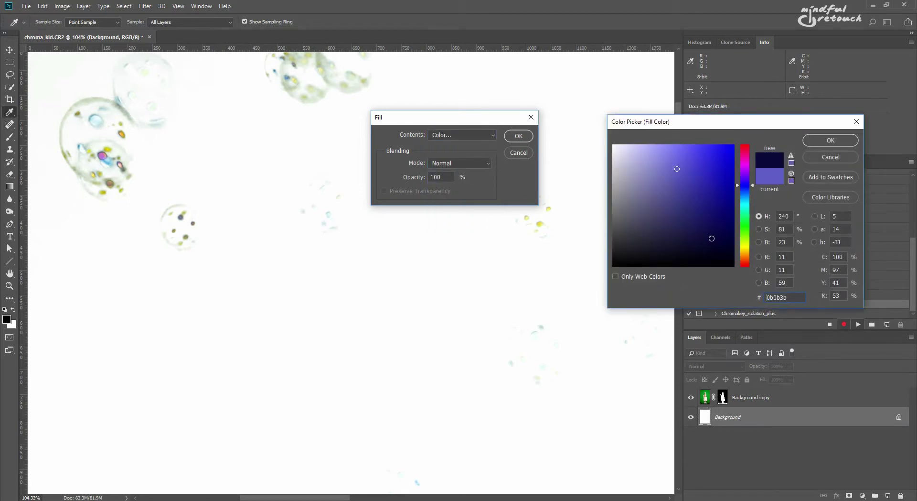
{"action": "left_click", "coordinate": [816, 140]}
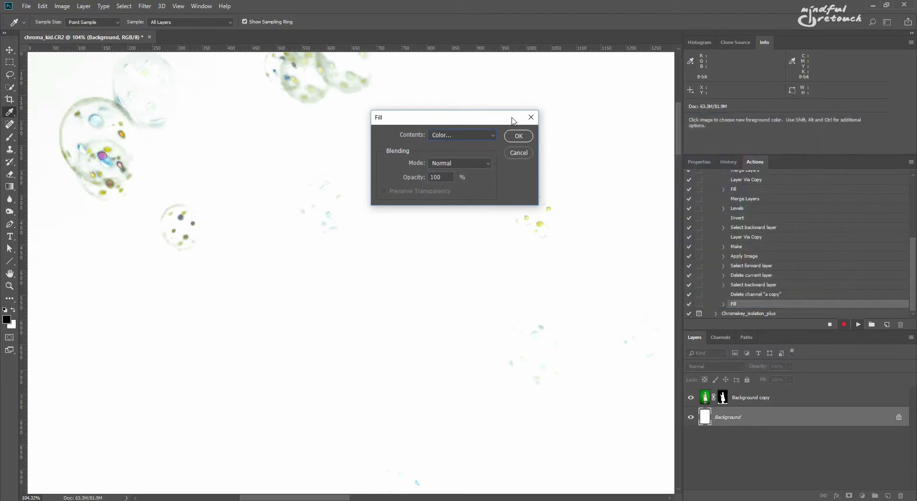
{"action": "left_click", "coordinate": [511, 133]}
Step: Fit the photo, rerun the edited Chromakey_isolation action, and zoom in on the dress hem
{"action": "key", "text": "z"}
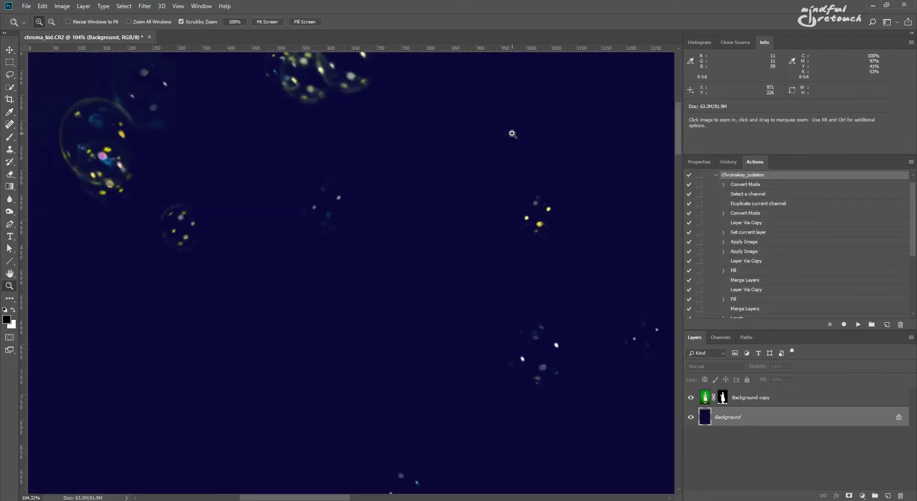
{"action": "key", "text": "ctrl+0"}
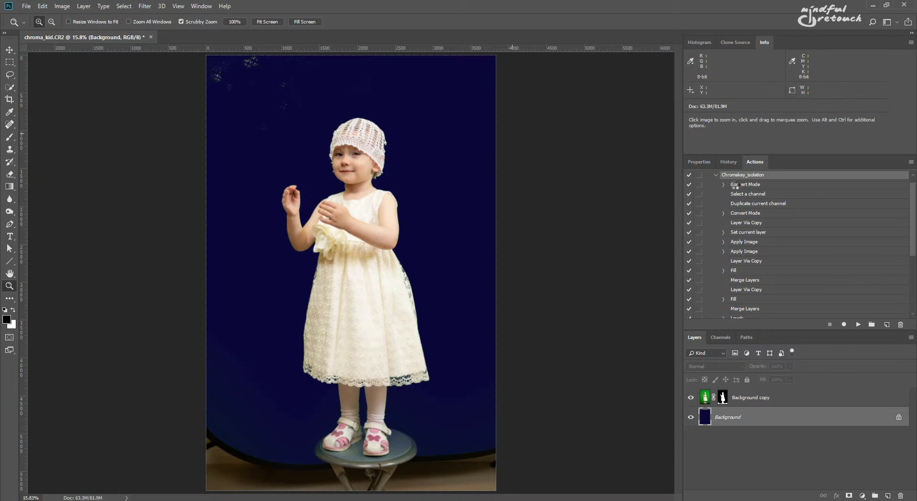
{"action": "left_click", "coordinate": [716, 177]}
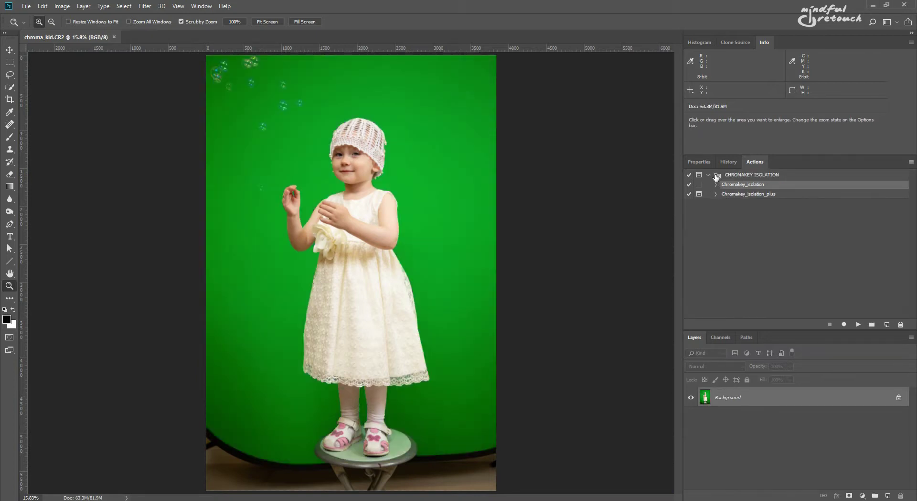
{"action": "left_click", "coordinate": [858, 325]}
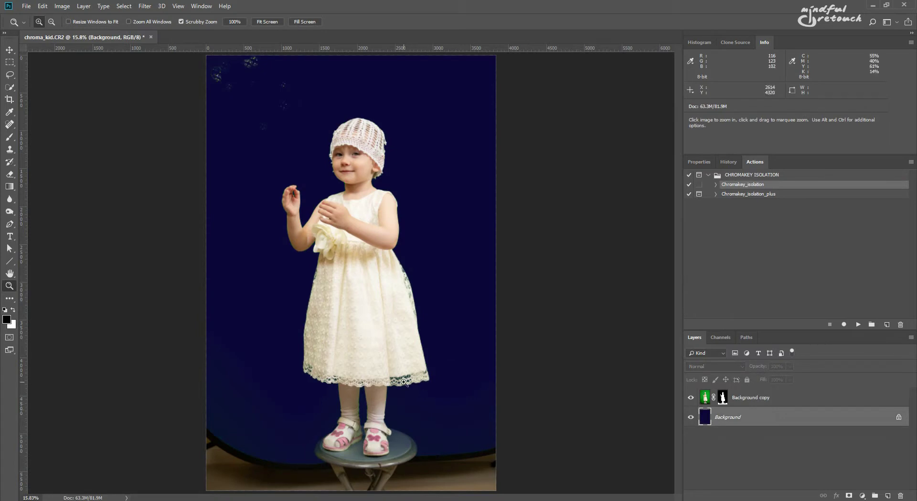
{"action": "left_click_drag", "start_coordinate": [399, 383], "coordinate": [441, 403]}
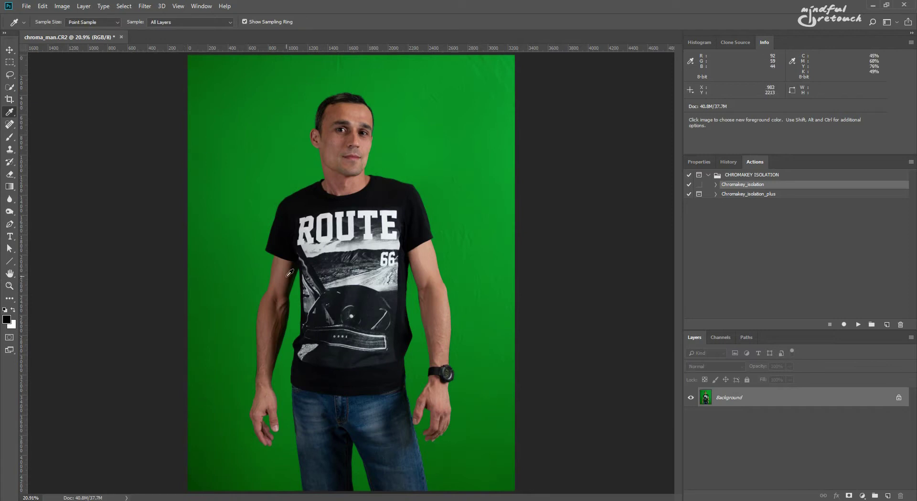
Step: Play Chromakey_isolation_plus on the man's photo and choose Don't Flatten at the mode-change prompt
{"action": "scroll", "coordinate": [290, 273], "scroll_direction": "up", "scroll_amount": 5}
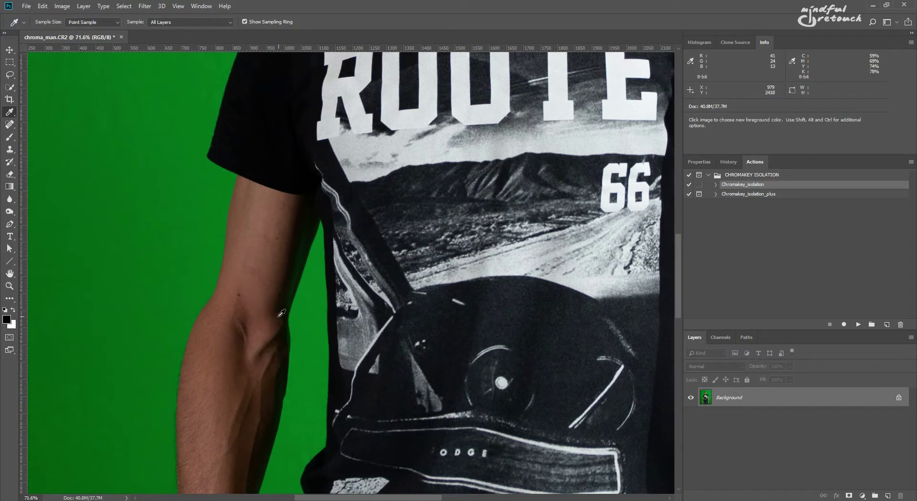
{"action": "key", "text": "ctrl+0"}
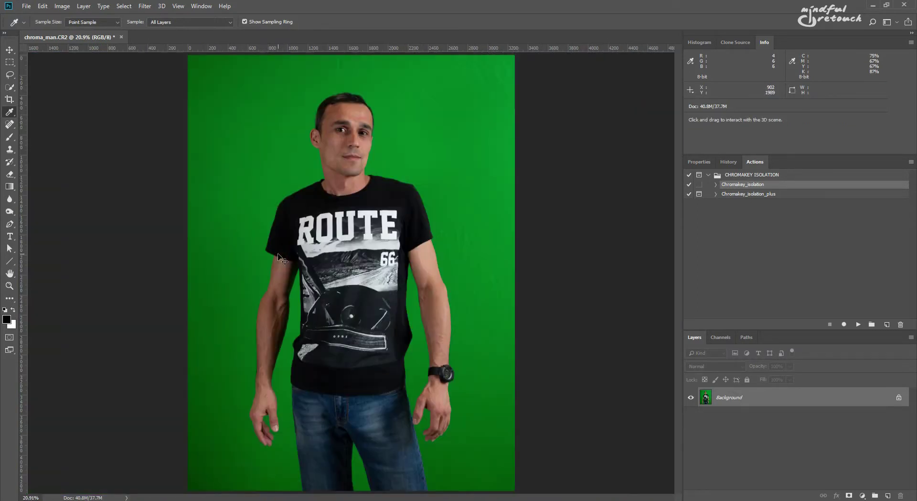
{"action": "left_click", "coordinate": [763, 195]}
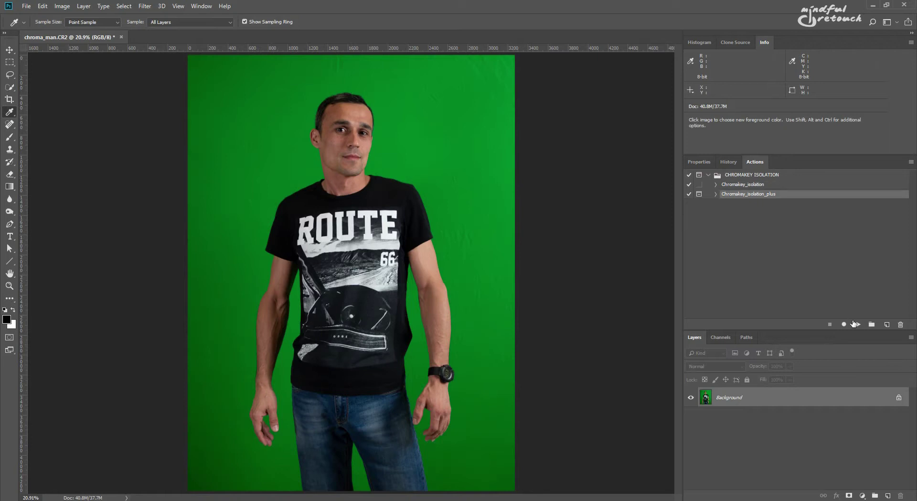
{"action": "left_click", "coordinate": [857, 324]}
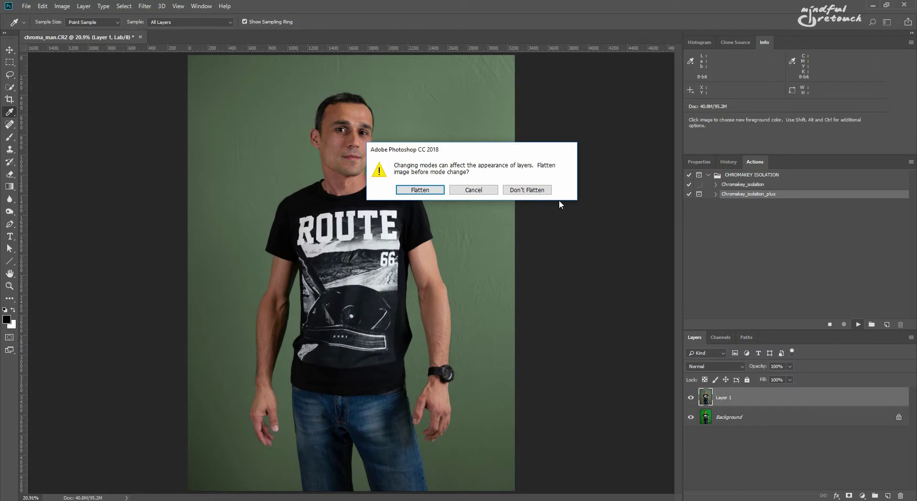
{"action": "left_click", "coordinate": [527, 190]}
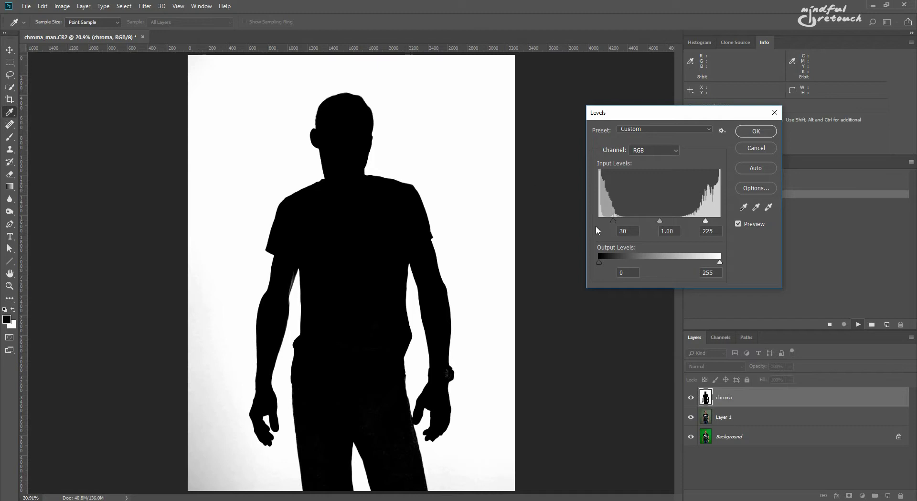
Step: Set the chroma silhouette's Levels to 69 / 0.78 / 175 and accept them
{"action": "mouse_move", "coordinate": [613, 219]}
{"action": "left_mouse_down"}
{"action": "mouse_move", "coordinate": [696, 221]}
{"action": "mouse_move", "coordinate": [683, 227]}
{"action": "left_mouse_up"}
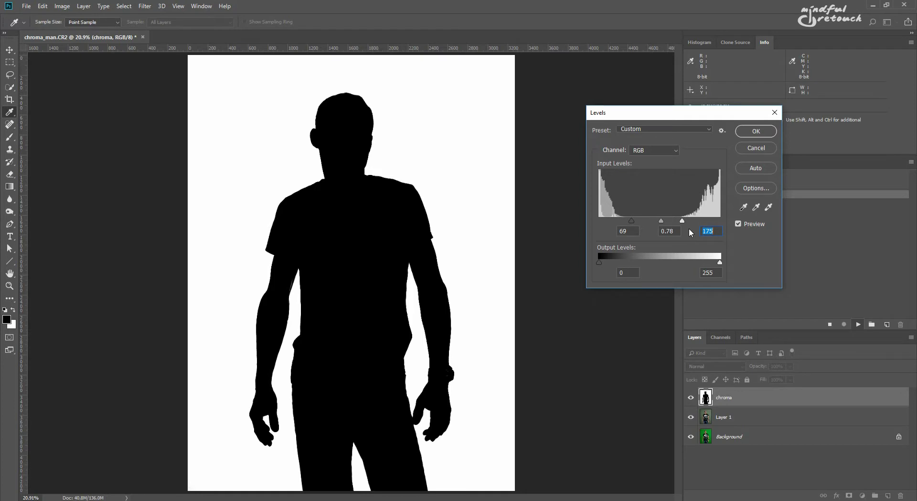
{"action": "left_click", "coordinate": [754, 131]}
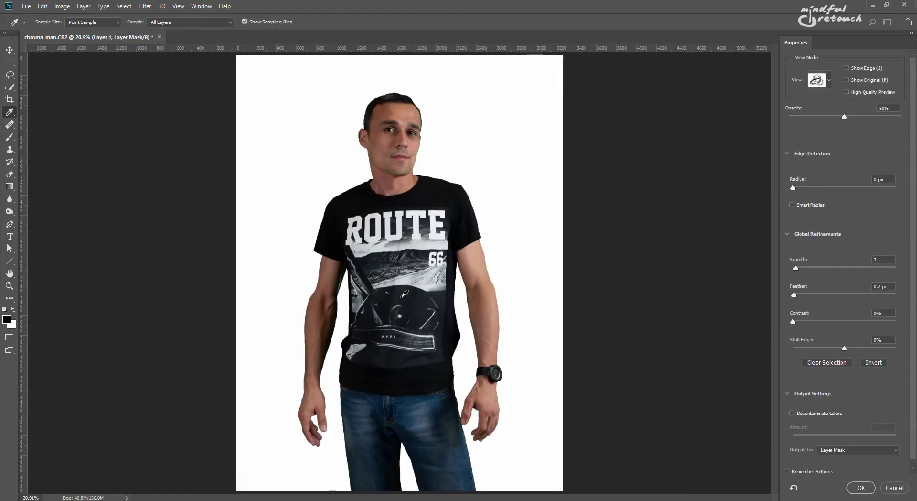
Step: At 100% zoom, set the Select and Mask view to On White
{"action": "right_click", "coordinate": [350, 324]}
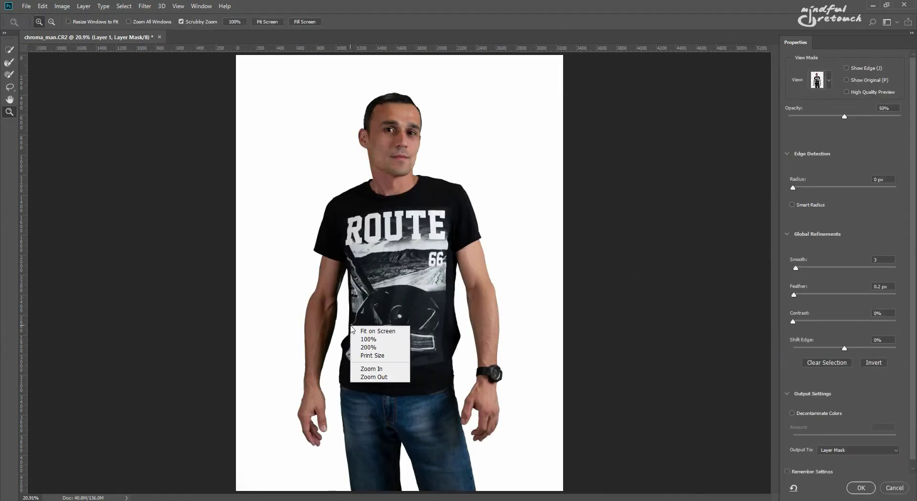
{"action": "left_click", "coordinate": [365, 336]}
{"action": "left_click_drag", "start_coordinate": [406, 408], "coordinate": [417, 229]}
{"action": "mouse_move", "coordinate": [543, 384]}
{"action": "left_mouse_down"}
{"action": "mouse_move", "coordinate": [350, 211]}
{"action": "mouse_move", "coordinate": [347, 196]}
{"action": "left_mouse_up"}
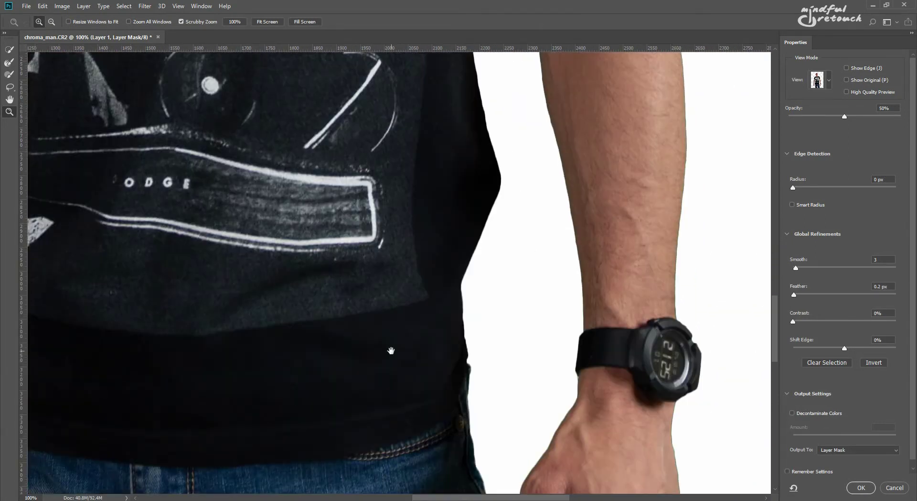
{"action": "left_click_drag", "start_coordinate": [390, 359], "coordinate": [334, 209]}
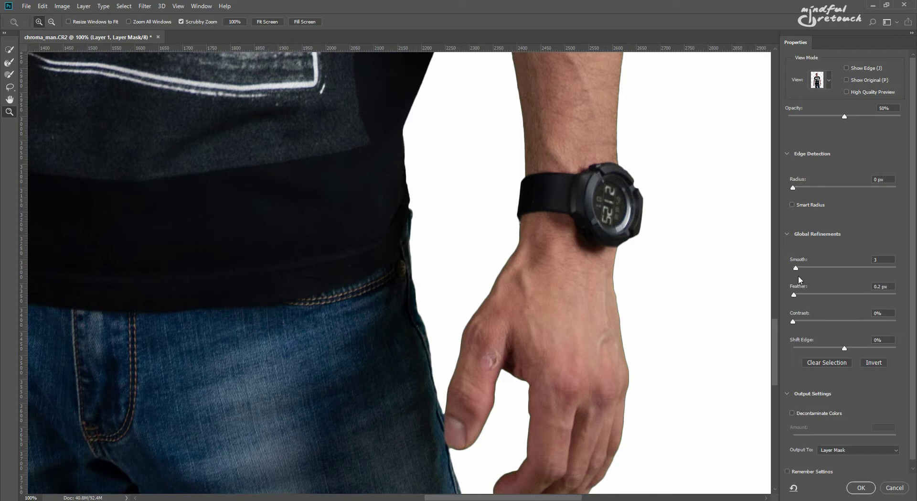
{"action": "left_click", "coordinate": [830, 84]}
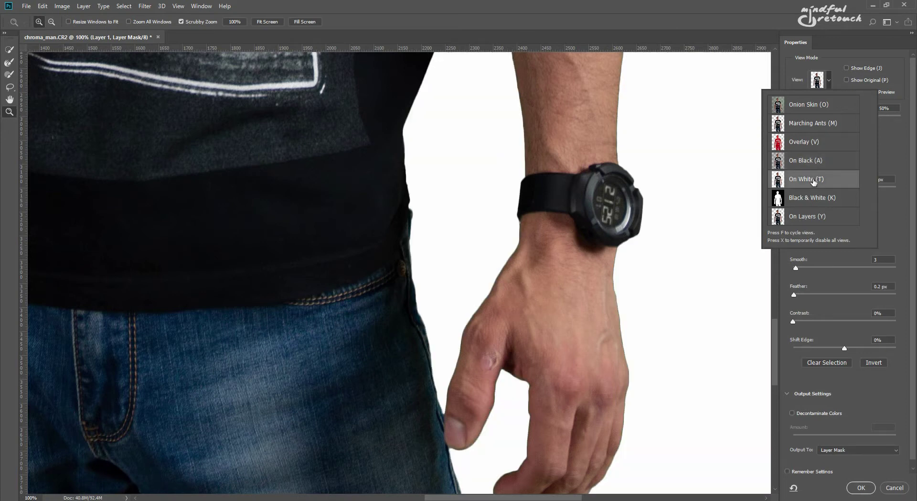
{"action": "left_click", "coordinate": [813, 180]}
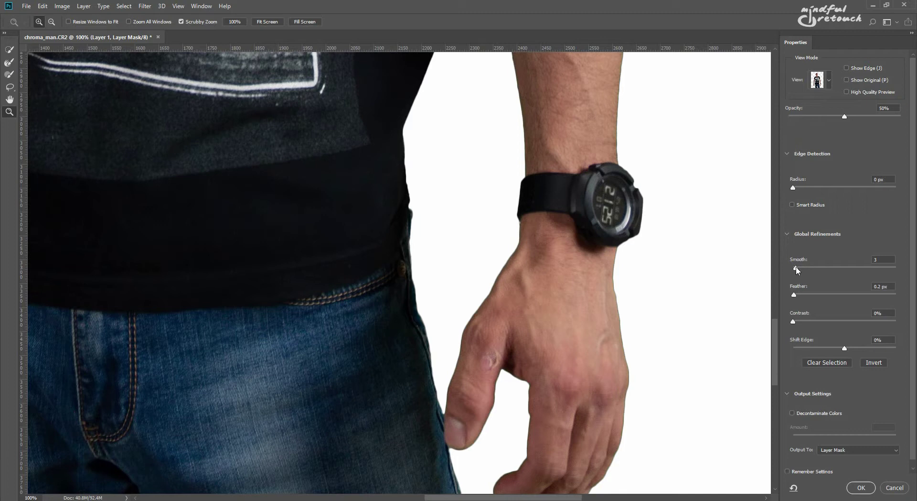
Step: Set edge Smooth to 6, Feather 0.9 px and Shift Edge to -48%
{"action": "left_click_drag", "start_coordinate": [796, 269], "coordinate": [798, 297]}
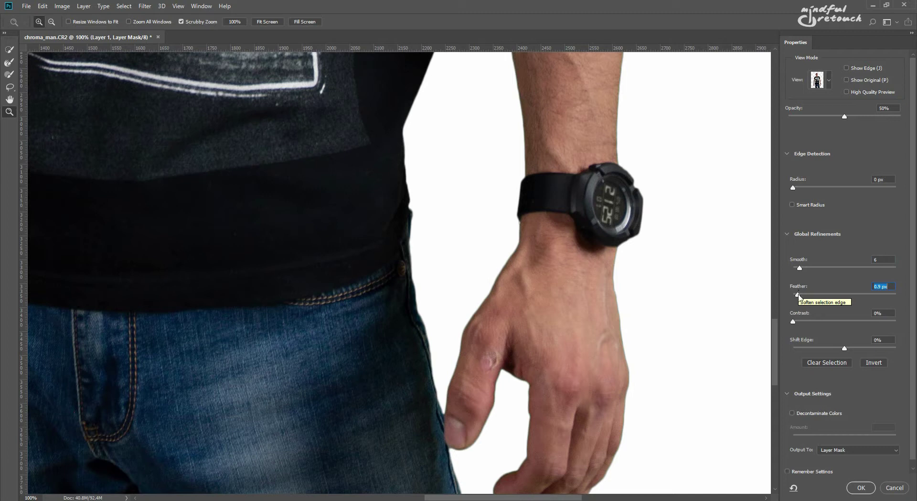
{"action": "left_click", "coordinate": [844, 349]}
{"action": "left_click_drag", "start_coordinate": [845, 349], "coordinate": [814, 349]}
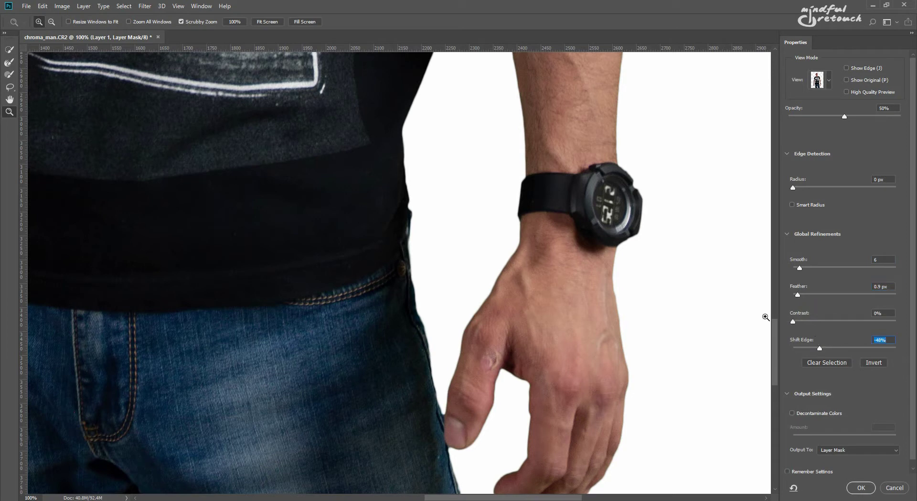
Step: Clean the light fringe along the left arm with the Refine Edge Brush
{"action": "right_click", "coordinate": [457, 296]}
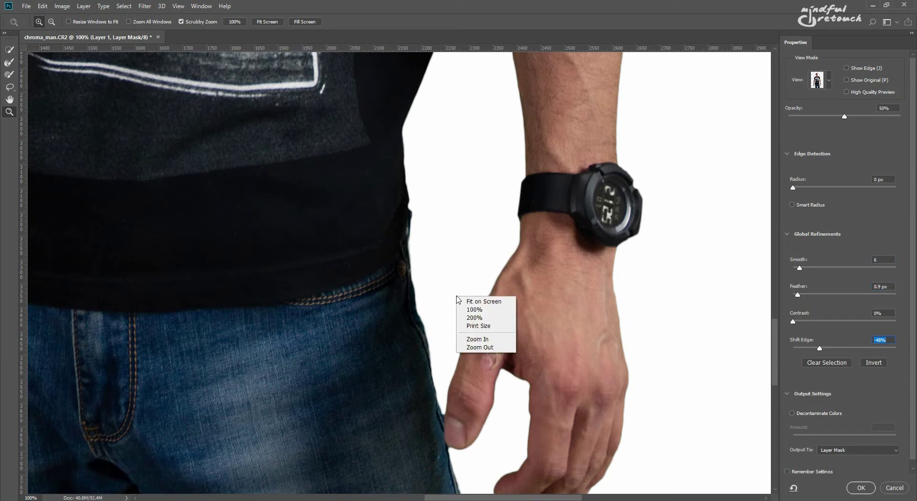
{"action": "left_click", "coordinate": [482, 298]}
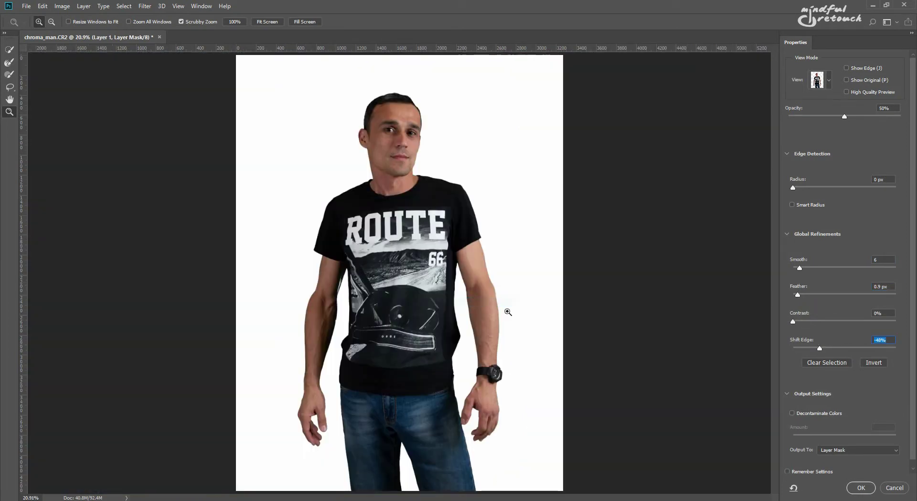
{"action": "right_click", "coordinate": [337, 289]}
{"action": "left_click", "coordinate": [356, 304]}
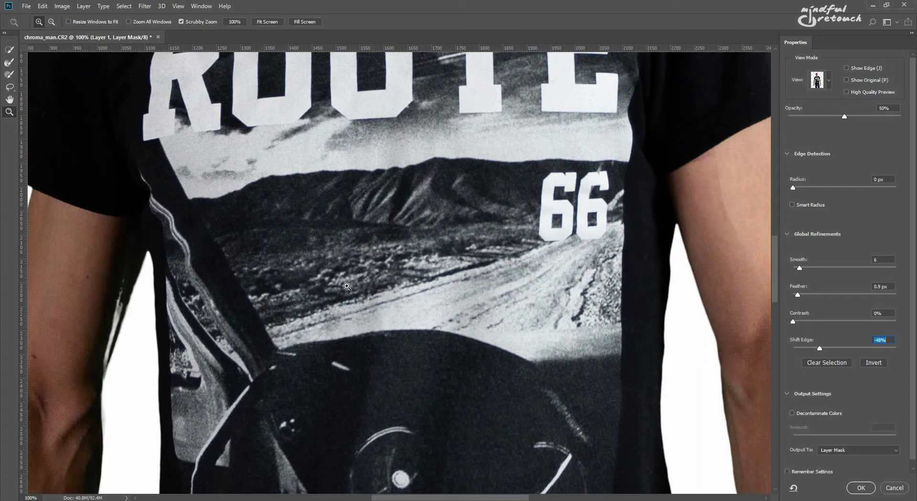
{"action": "left_click_drag", "start_coordinate": [335, 286], "coordinate": [487, 206]}
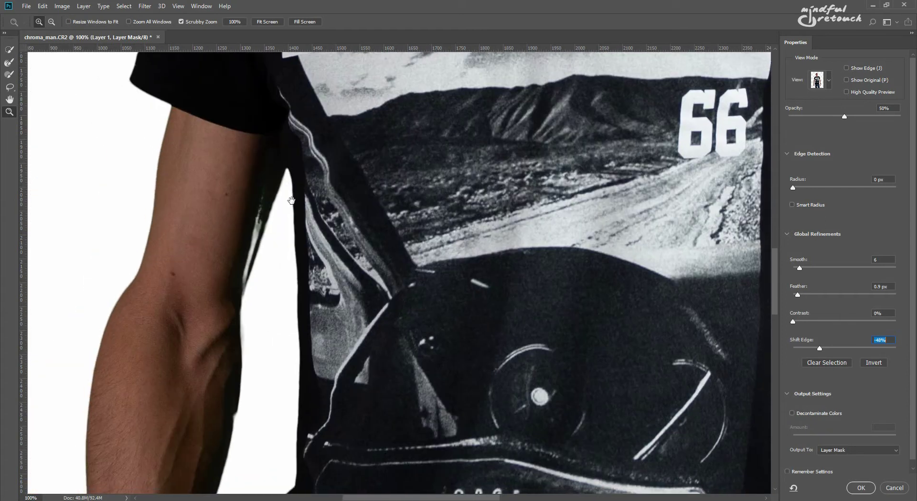
{"action": "left_click", "coordinate": [9, 74]}
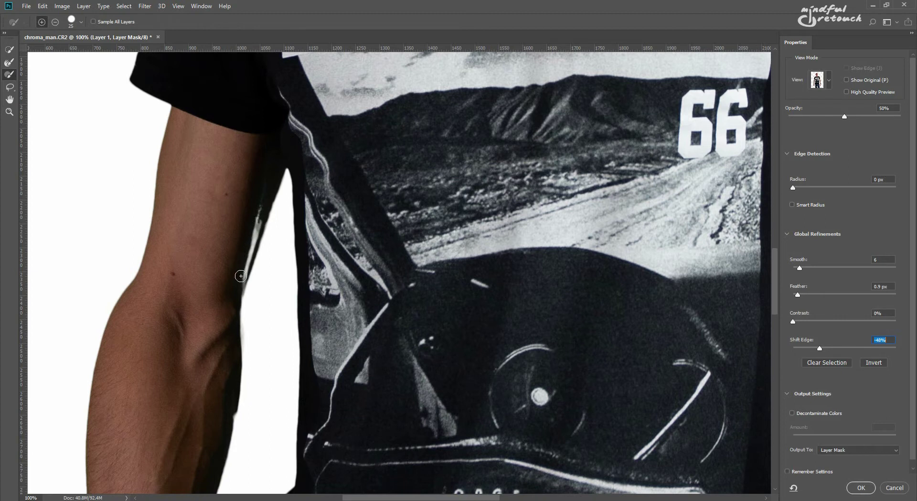
{"action": "left_click_drag", "start_coordinate": [241, 275], "coordinate": [239, 278]}
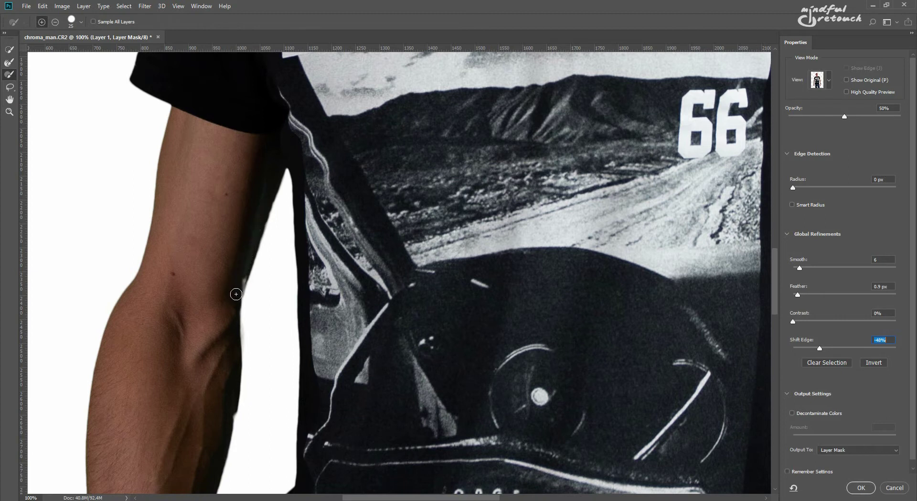
Step: Apply the mask refinements and zoom in closely on the watch to inspect the cutout
{"action": "left_click", "coordinate": [861, 487]}
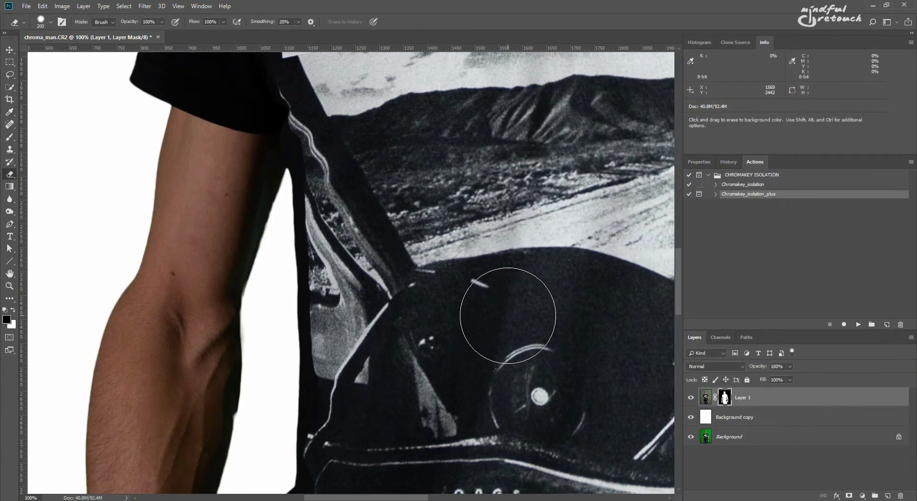
{"action": "key", "text": "ctrl+0"}
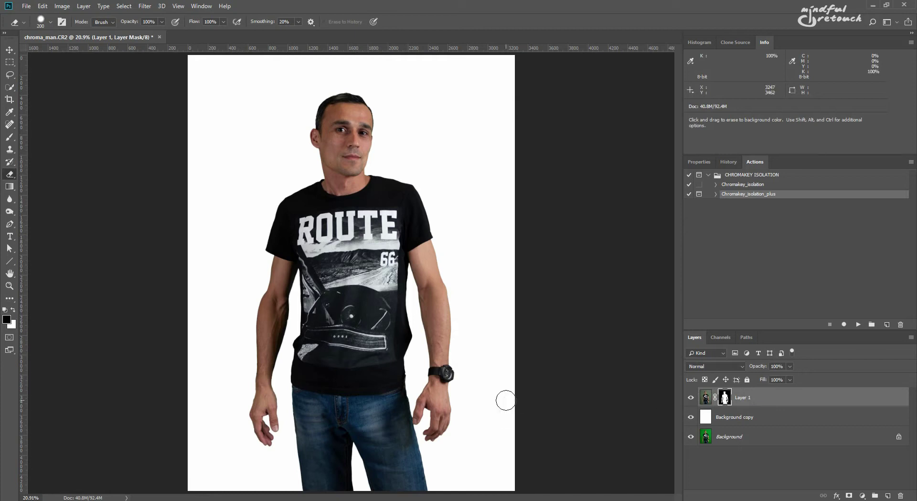
{"action": "key", "text": "z"}
{"action": "left_click_drag", "start_coordinate": [425, 364], "coordinate": [447, 251]}
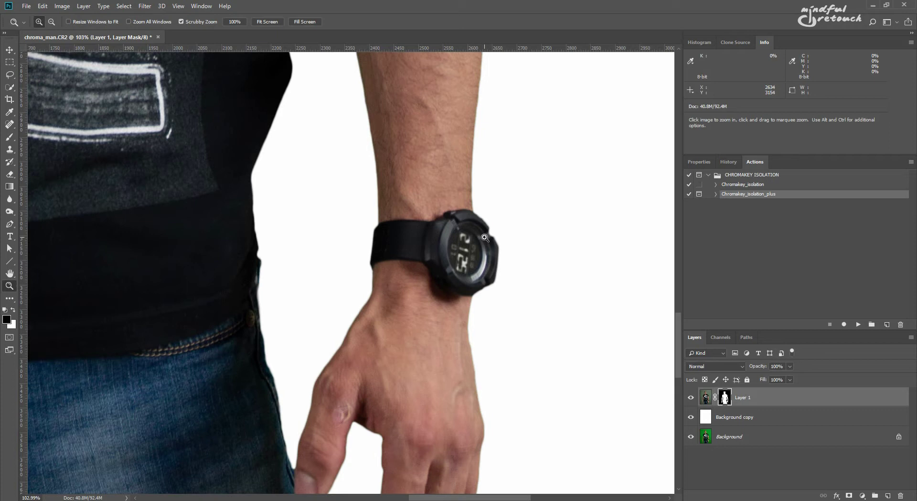
Step: Repaint the watch face on Layer 1's pixels from the original using the History Brush
{"action": "key", "text": "y"}
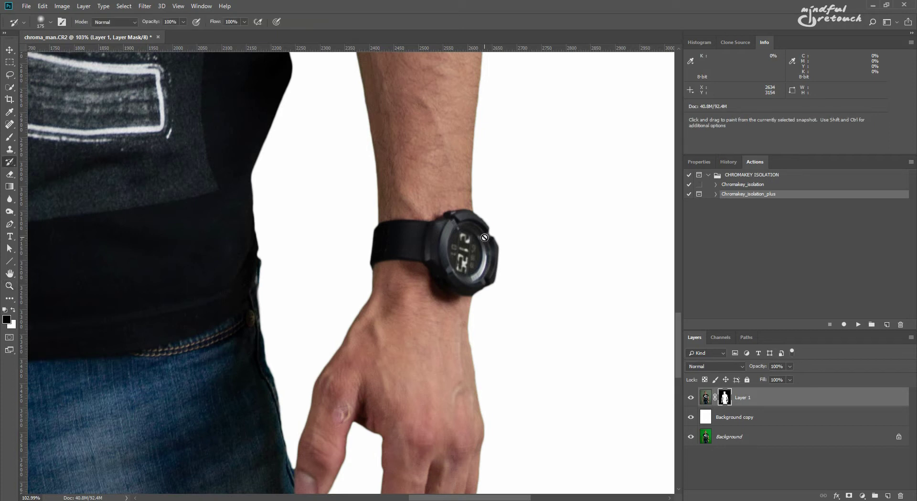
{"action": "left_click", "coordinate": [707, 399]}
{"action": "left_click", "coordinate": [724, 401]}
{"action": "left_click", "coordinate": [707, 399]}
{"action": "key", "text": "bracketleft"}
{"action": "key", "text": "bracketleft"}
{"action": "key", "text": "bracketleft"}
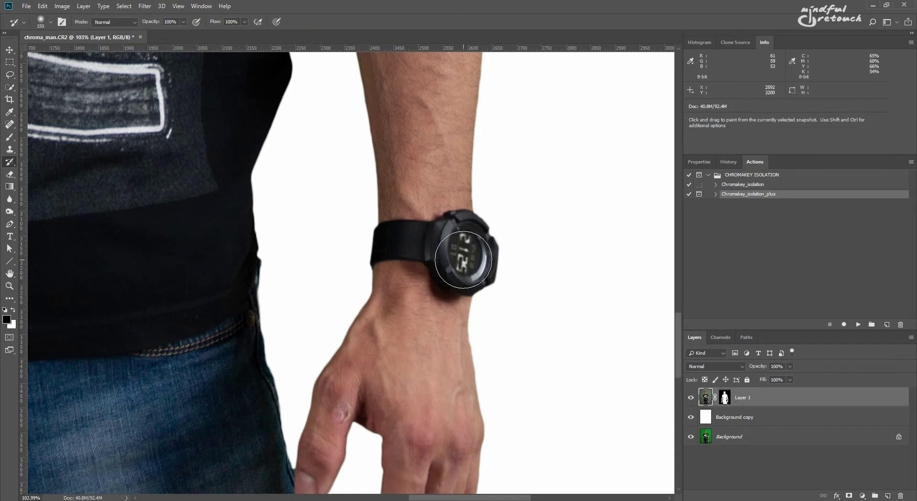
{"action": "mouse_move", "coordinate": [460, 247]}
{"action": "left_mouse_down"}
{"action": "mouse_move", "coordinate": [457, 267]}
{"action": "mouse_move", "coordinate": [452, 248]}
{"action": "mouse_move", "coordinate": [457, 260]}
{"action": "mouse_move", "coordinate": [460, 244]}
{"action": "mouse_move", "coordinate": [459, 252]}
{"action": "left_mouse_up"}
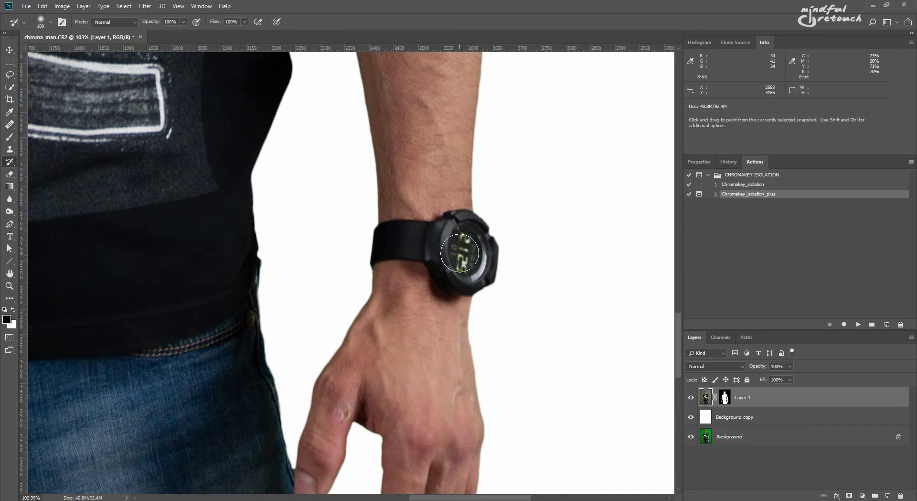
Step: Erase grey specks near the watch from the layer mask with a size-90 Eraser, then fit the photo
{"action": "left_click", "coordinate": [725, 398]}
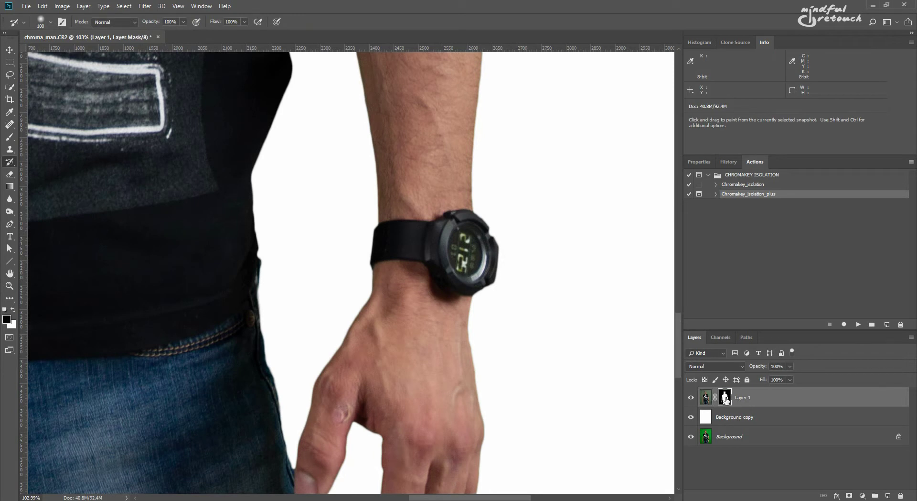
{"action": "left_click", "coordinate": [725, 398], "text": "alt"}
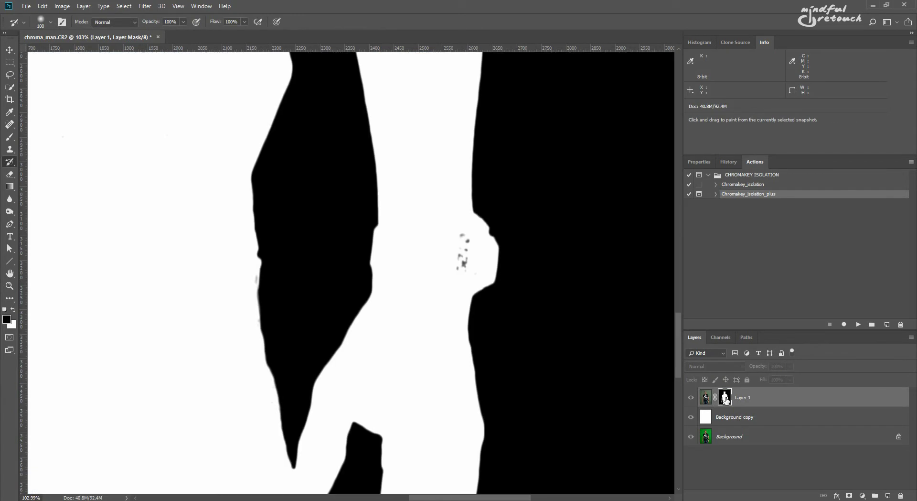
{"action": "key", "text": "e"}
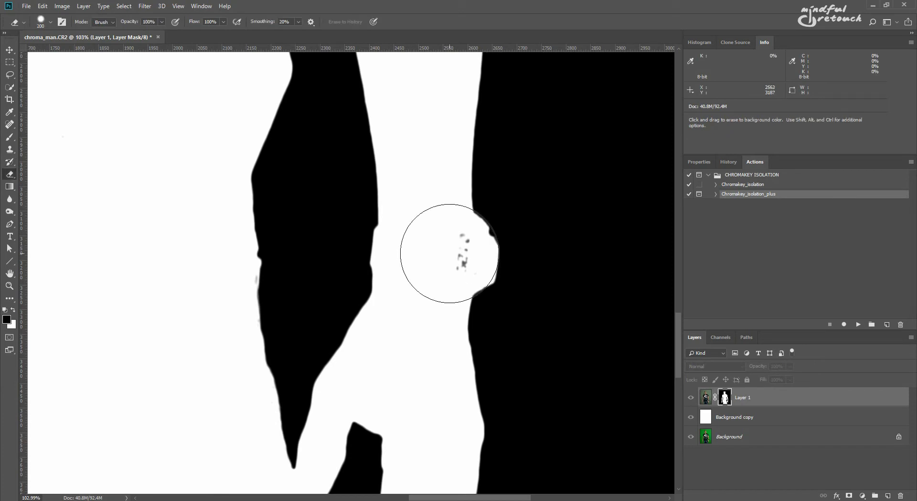
{"action": "key", "text": "bracketleft"}
{"action": "key", "text": "bracketleft"}
{"action": "key", "text": "bracketleft"}
{"action": "key", "text": "bracketleft"}
{"action": "key", "text": "bracketleft"}
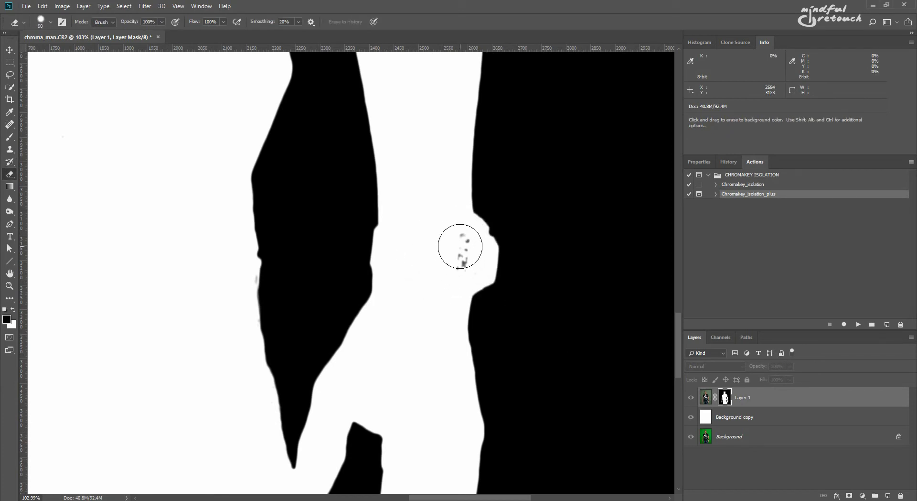
{"action": "left_click_drag", "start_coordinate": [465, 250], "coordinate": [448, 269]}
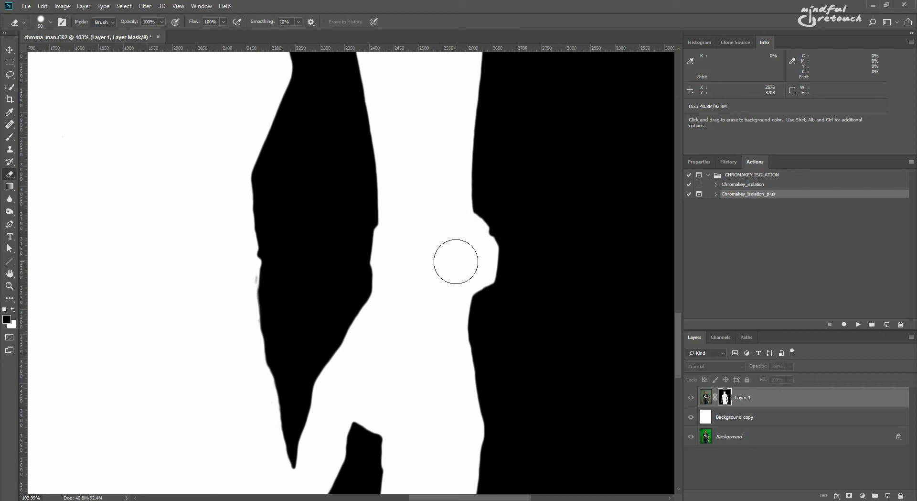
{"action": "left_click", "coordinate": [704, 400]}
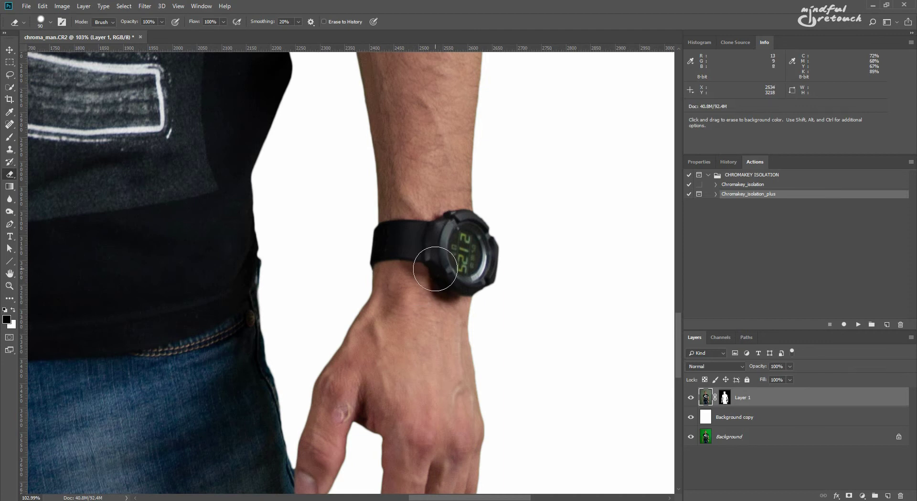
{"action": "key", "text": "ctrl+0"}
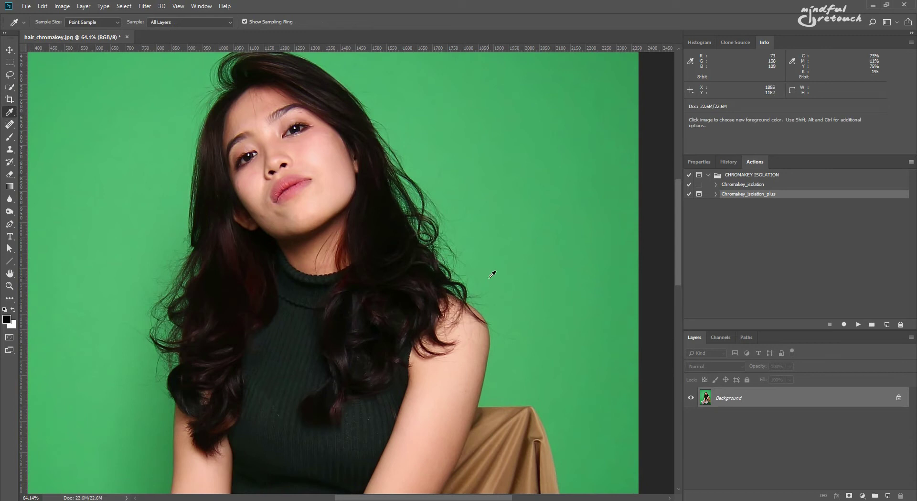
{"action": "scroll", "coordinate": [487, 280], "scroll_direction": "up", "scroll_amount": 1}
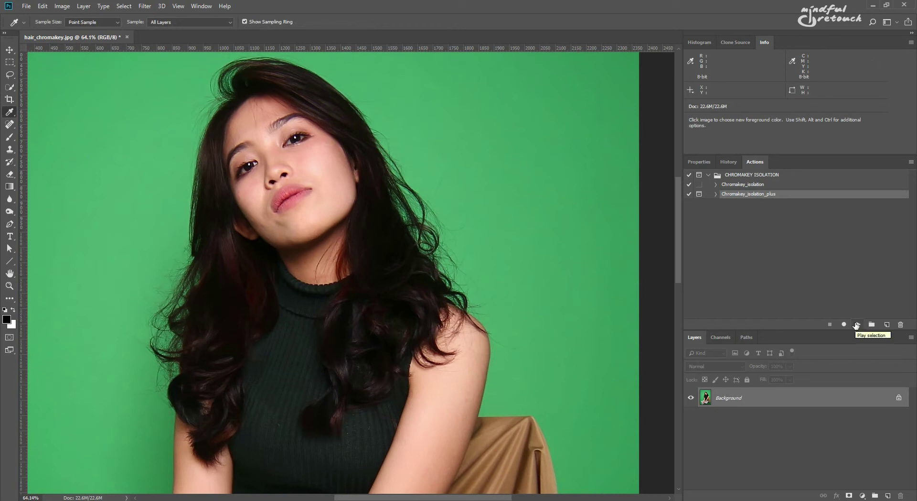
Step: Play Chromakey_isolation_plus on the woman's portrait, keep layers unflattened, and set Levels to 4 / 0.66 / 230
{"action": "left_click", "coordinate": [855, 325]}
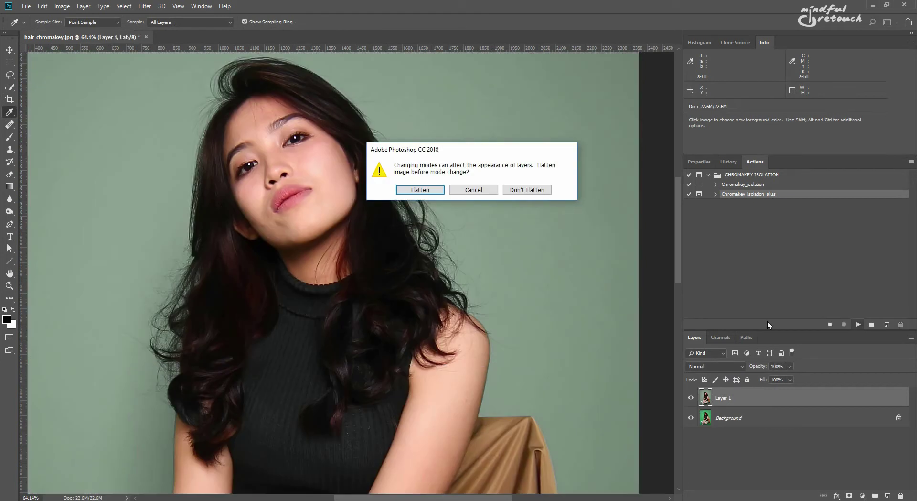
{"action": "left_click", "coordinate": [527, 191]}
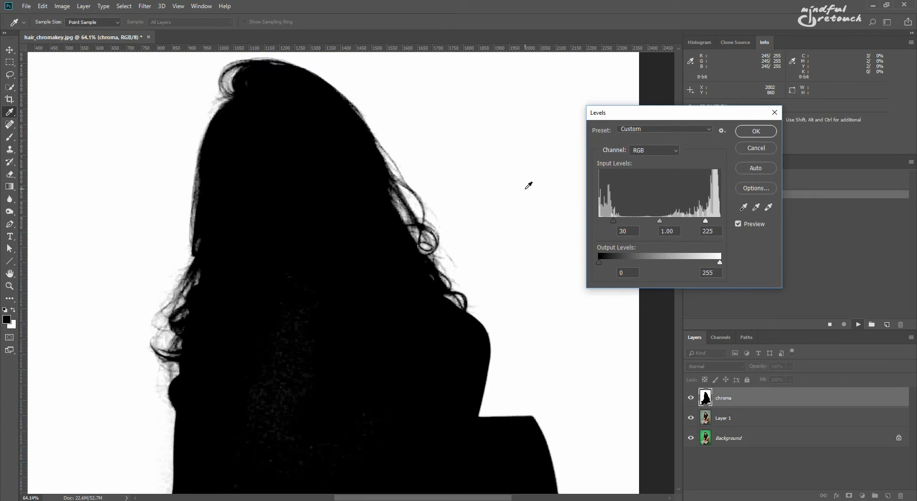
{"action": "left_click_drag", "start_coordinate": [614, 220], "coordinate": [597, 219]}
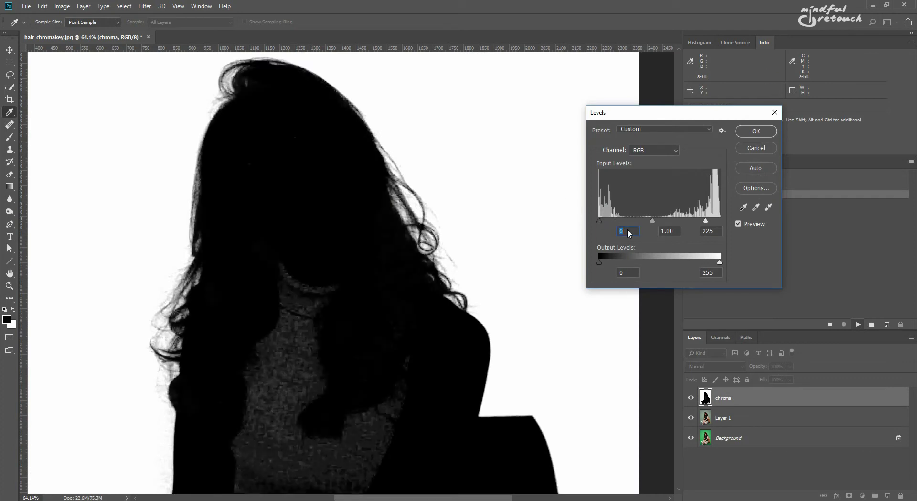
{"action": "left_click_drag", "start_coordinate": [708, 223], "coordinate": [667, 220]}
{"action": "mouse_move", "coordinate": [599, 221]}
{"action": "left_mouse_down"}
{"action": "mouse_move", "coordinate": [609, 220]}
{"action": "mouse_move", "coordinate": [601, 220]}
{"action": "left_mouse_up"}
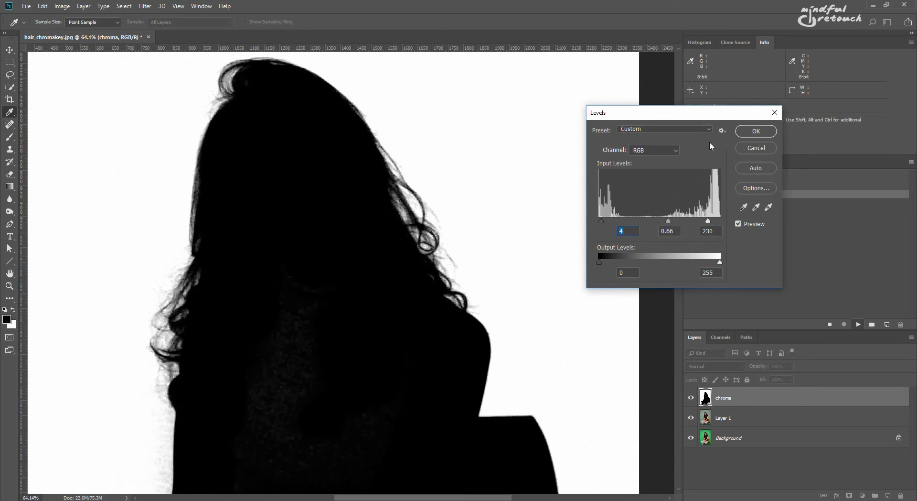
Step: Apply the Levels adjustment and refine Layer 1's mask with Smooth set to 0
{"action": "left_click", "coordinate": [756, 131]}
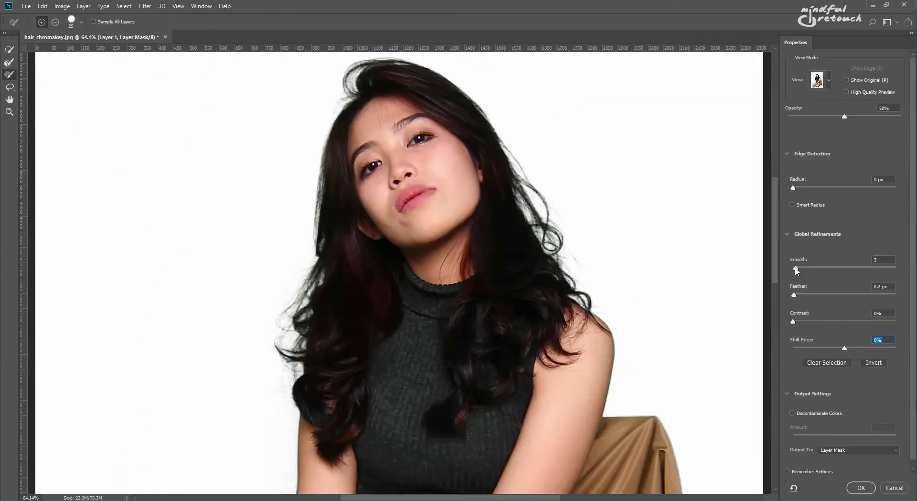
{"action": "left_click_drag", "start_coordinate": [795, 267], "coordinate": [788, 297]}
{"action": "left_click", "coordinate": [861, 487]}
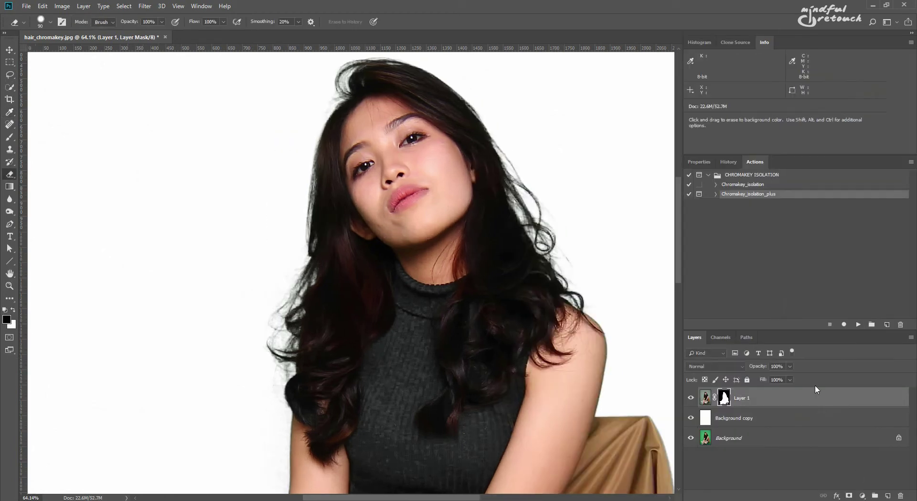
Step: Fill Background copy black to check hair edges, restore it to white, then view Layer 1's mask alone
{"action": "left_click", "coordinate": [746, 418]}
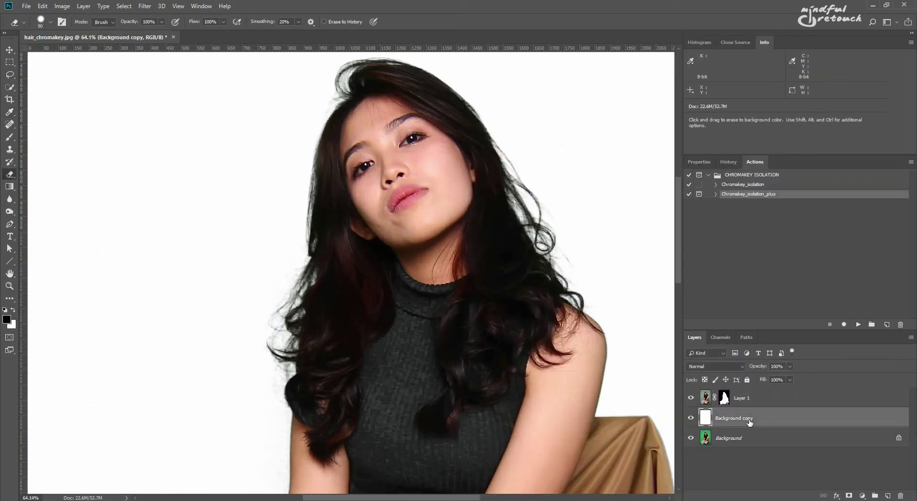
{"action": "key", "text": "alt+BackSpace"}
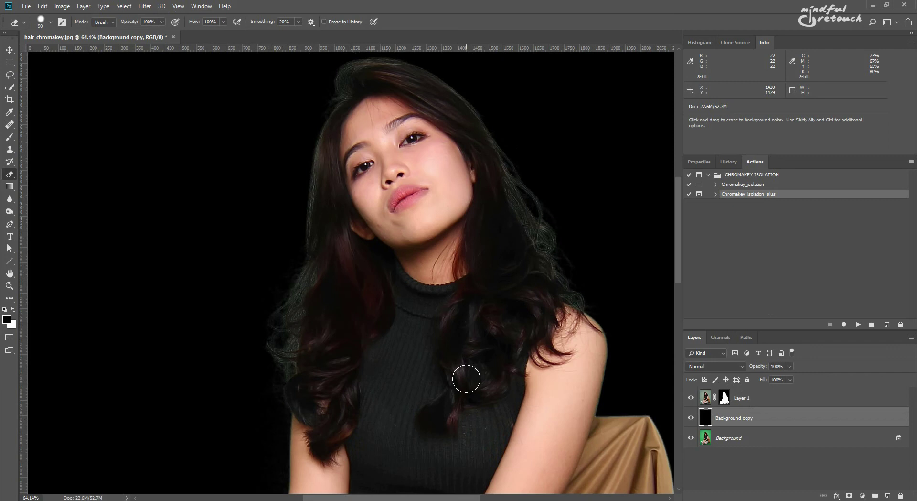
{"action": "key", "text": "ctrl+BackSpace"}
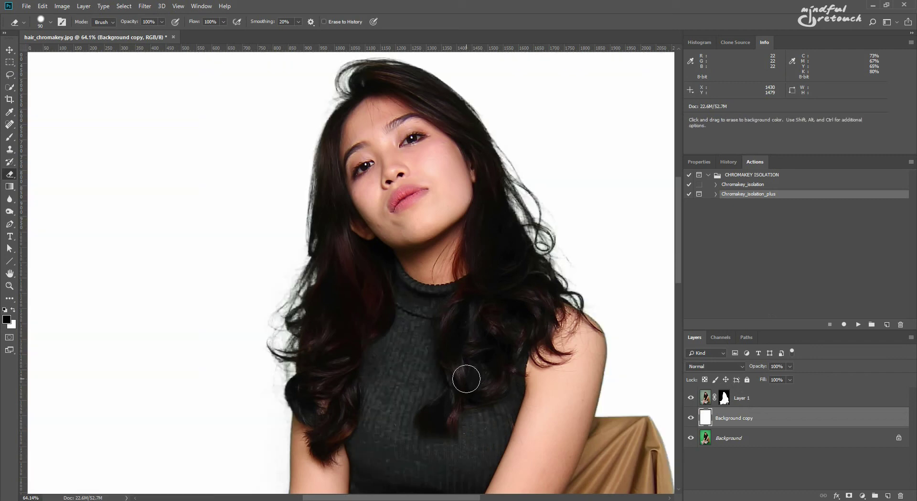
{"action": "left_click", "coordinate": [724, 397], "text": "alt"}
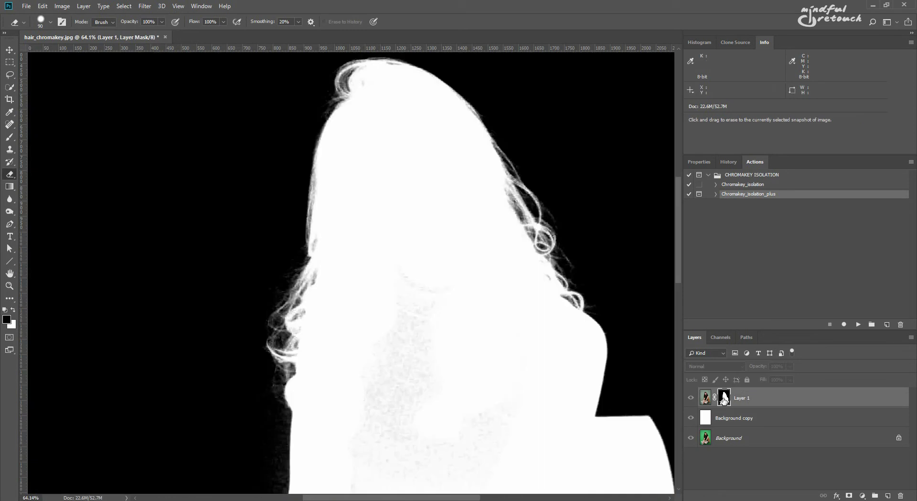